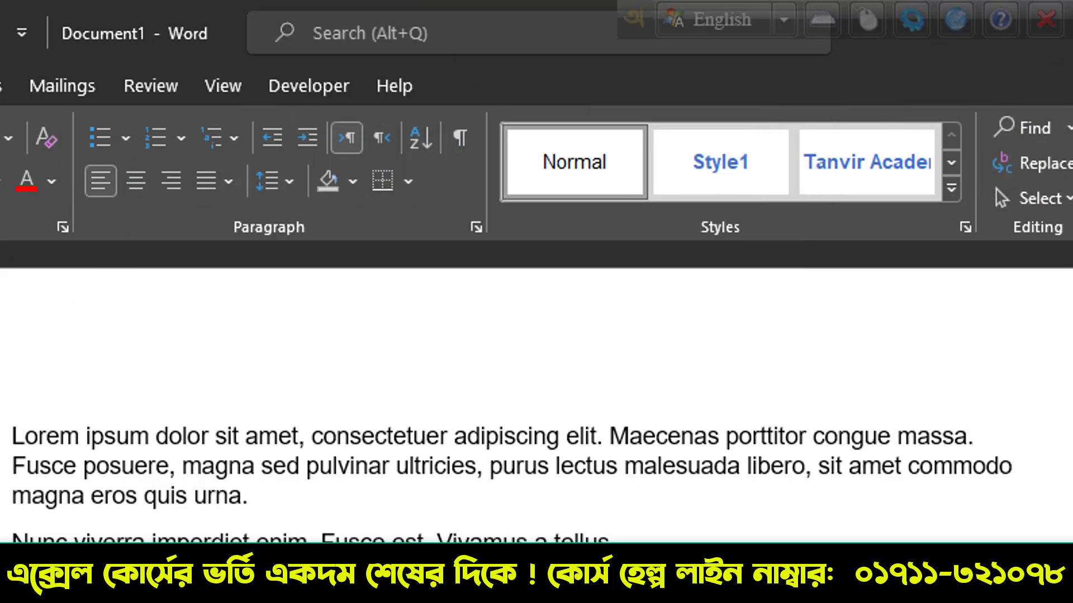
left_click(0, 86)
left_click(0, 86)
left_click(0, 86)
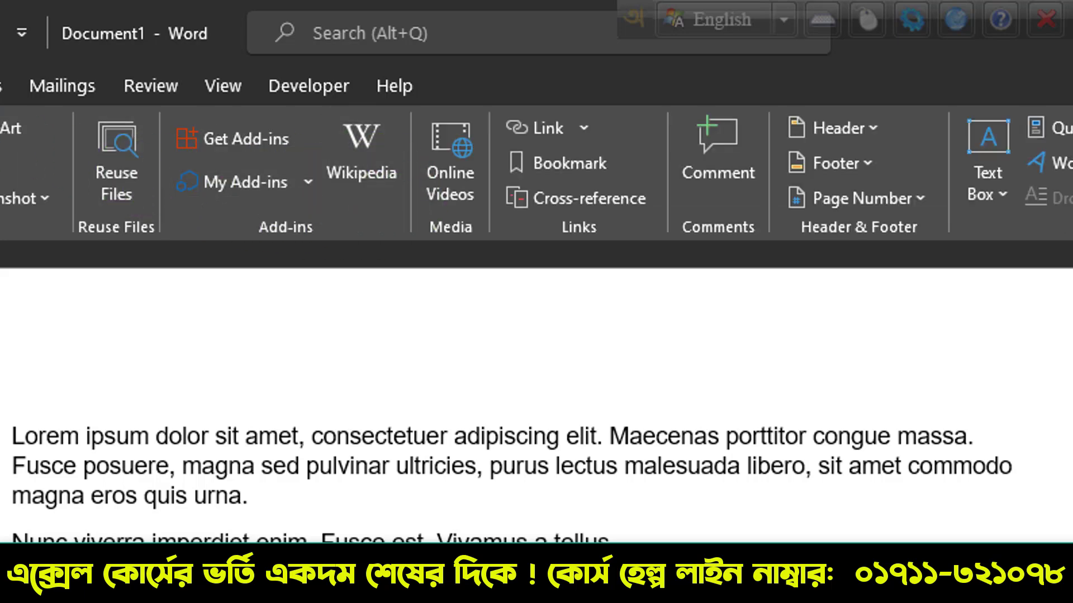
left_click(0, 86)
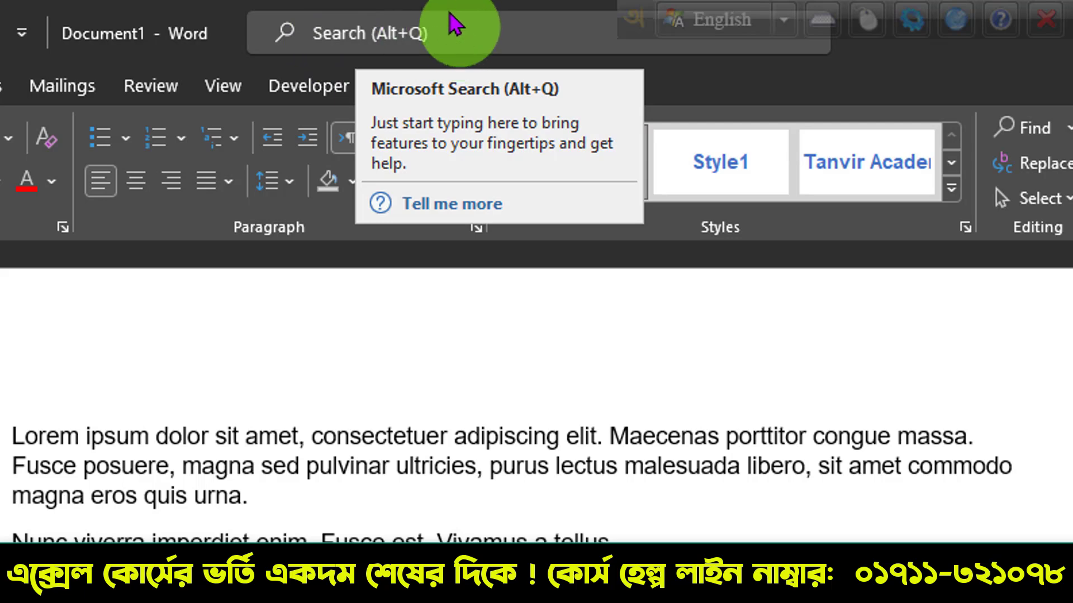
Step: Search the program's commands for "Page number"
left_click(400, 32)
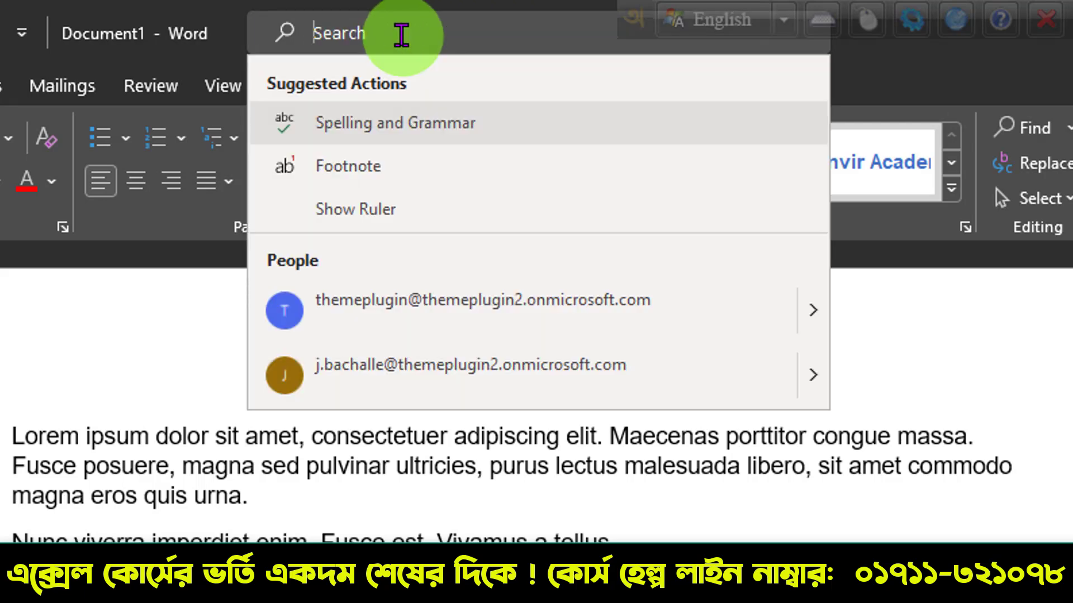
type("Page number")
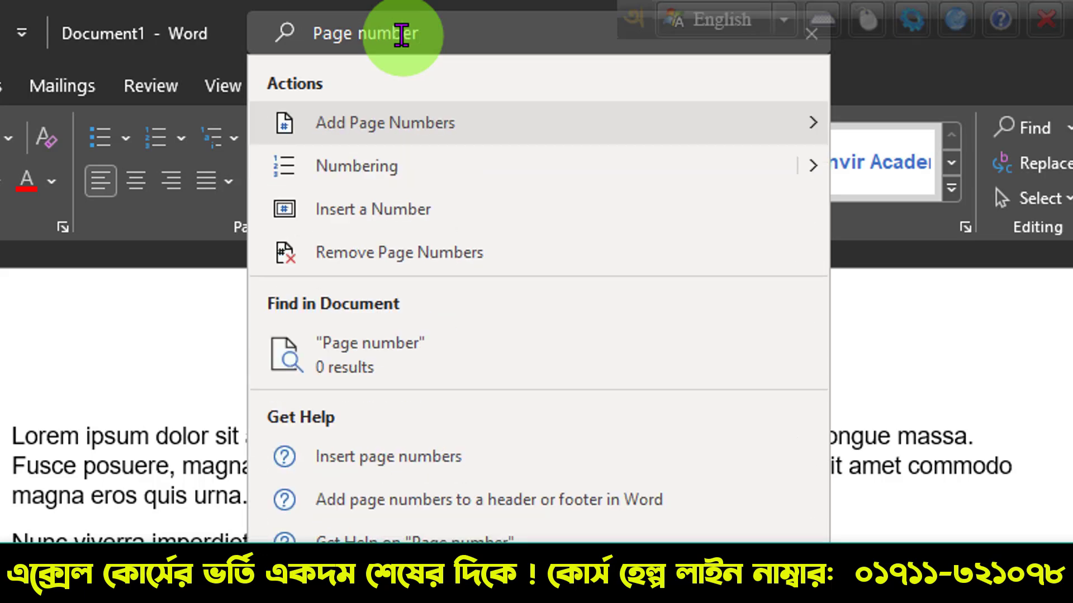
mouse_move(460, 139)
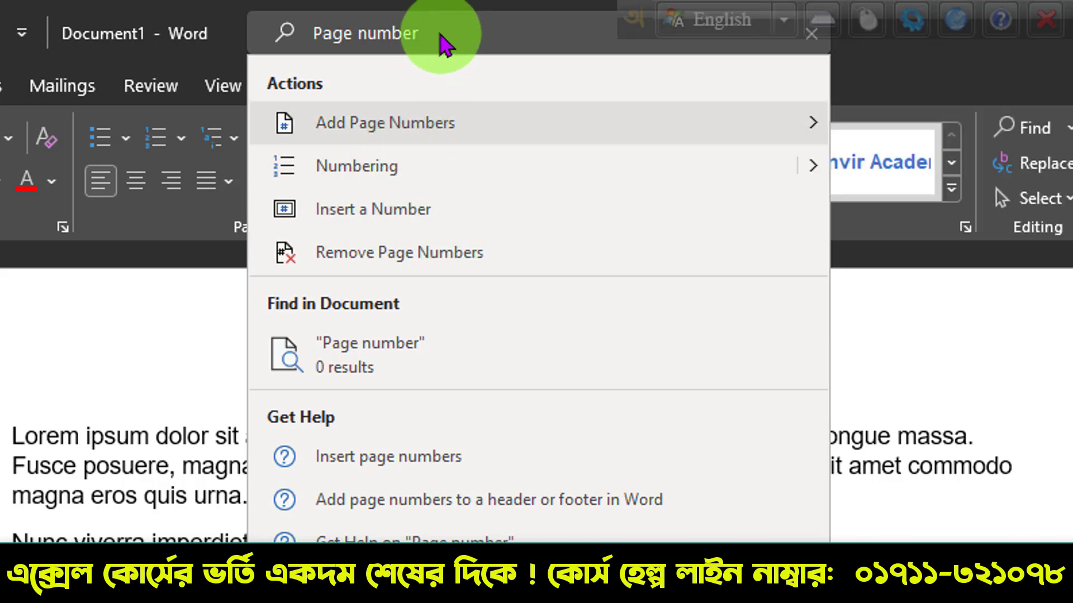
Step: Search the commands for "In Table", view the Add Table options, and close the search without inserting anything
left_click(394, 38)
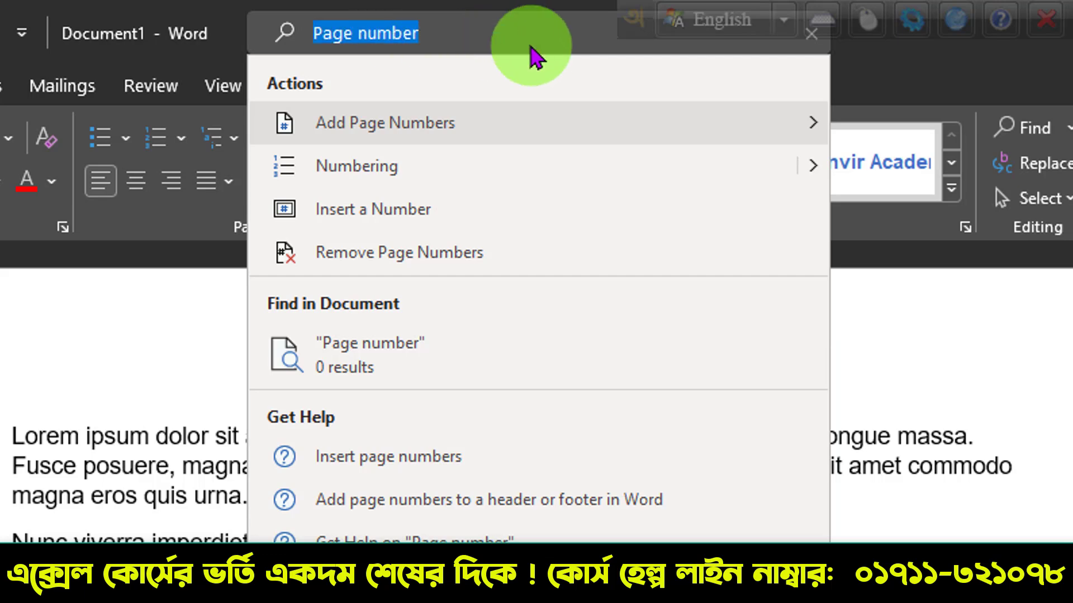
type("Table")
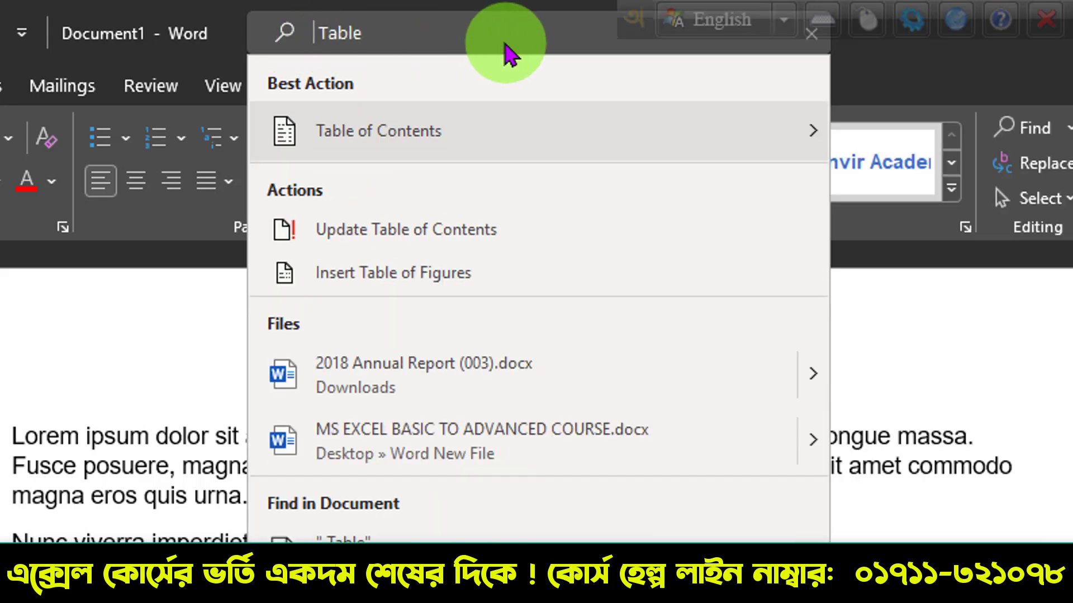
type("In")
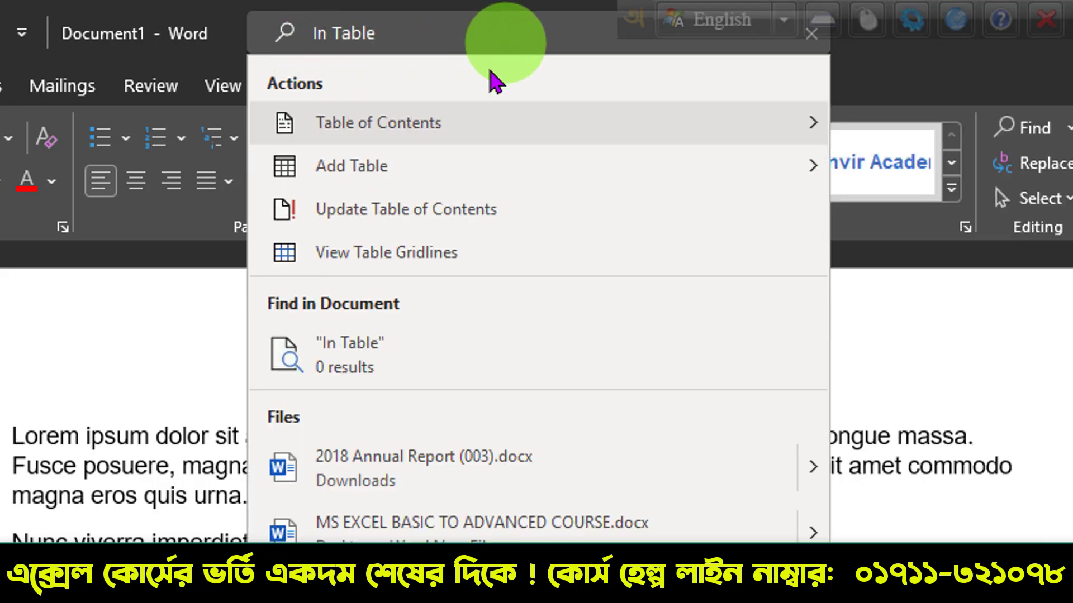
mouse_move(377, 174)
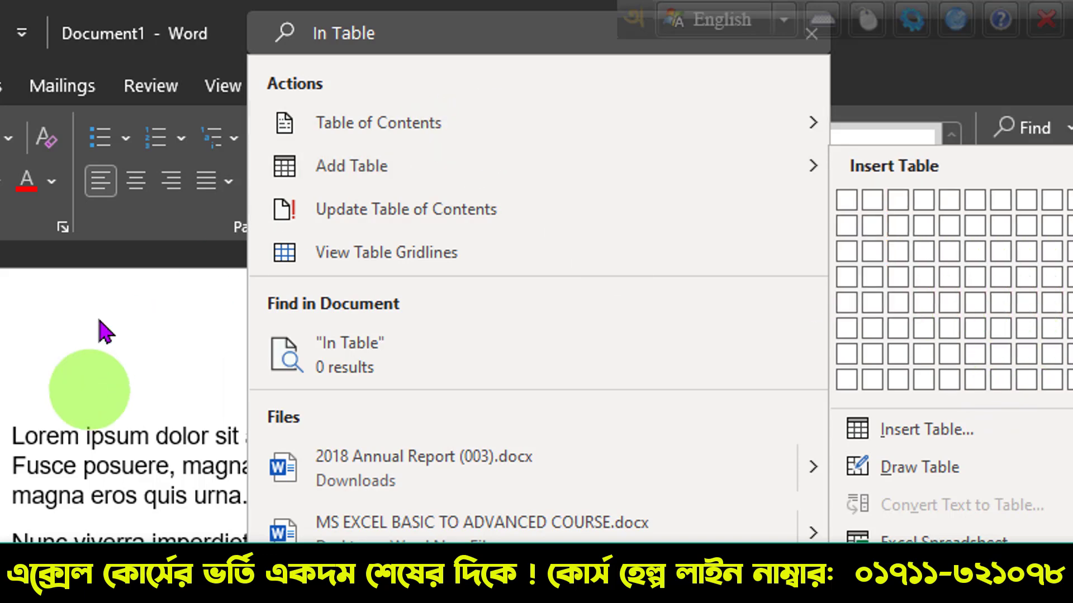
left_click(89, 390)
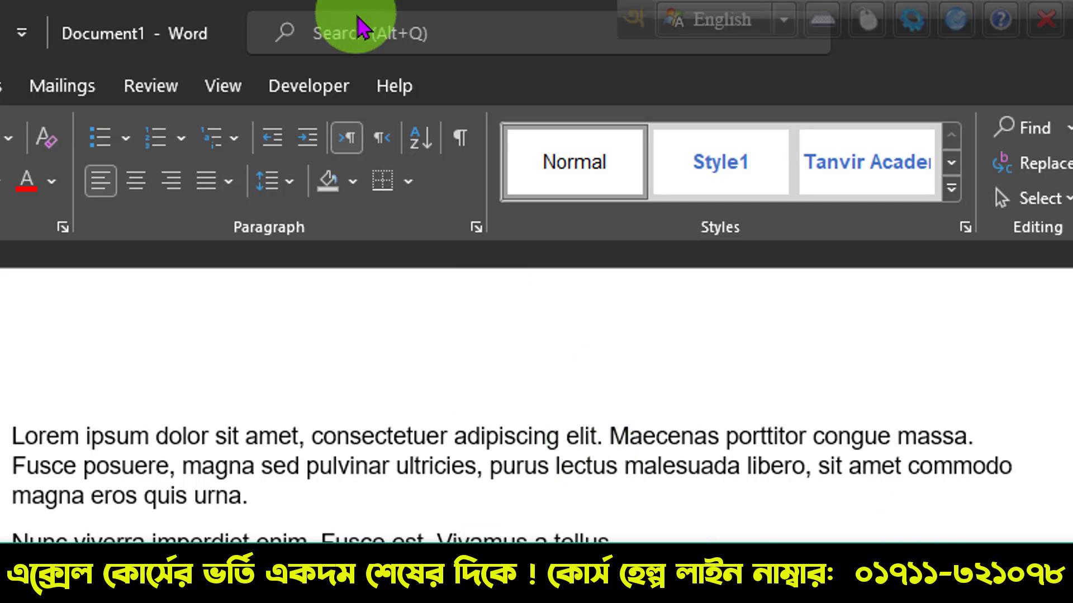
Step: Search for "Cv" to look up matching files, and close the search without opening one
left_click(411, 30)
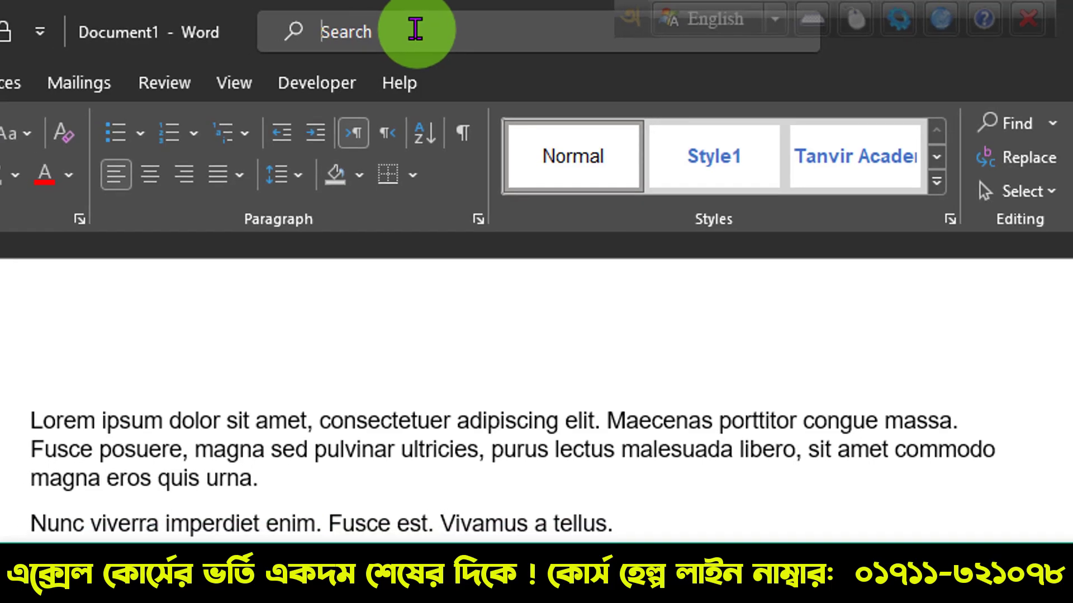
type("Cv")
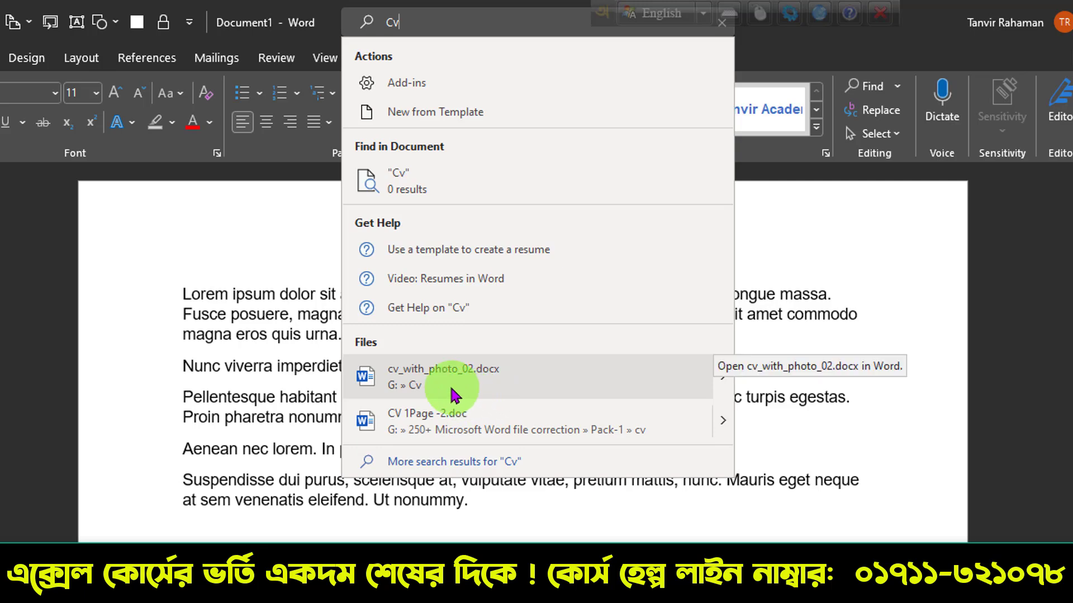
left_click(189, 268)
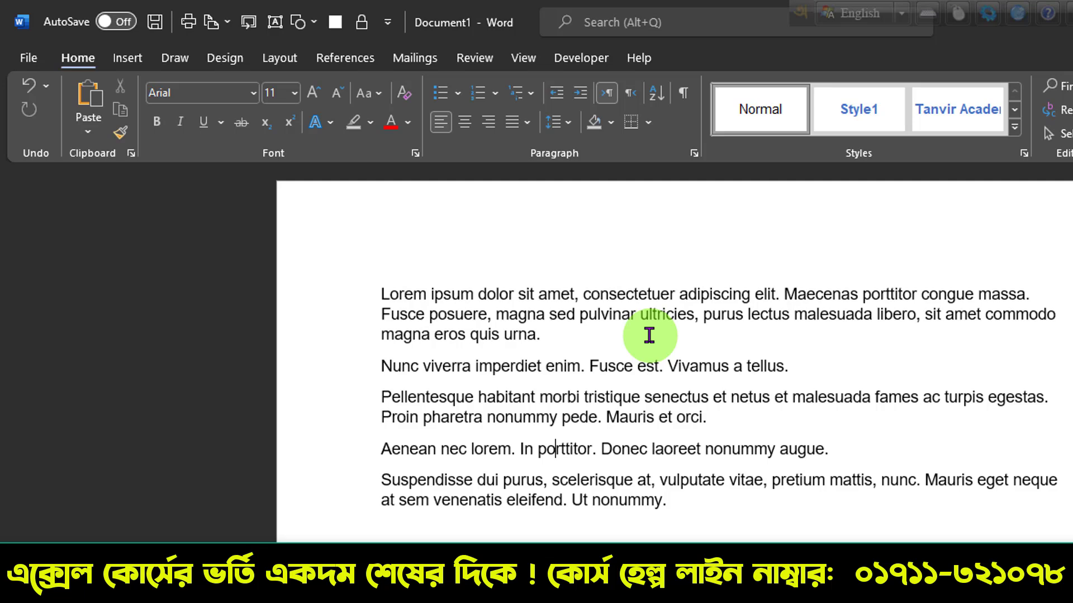
Step: Make the first paragraph bold and italic at font size 14
left_click_drag(613, 335, 363, 270)
left_click(157, 121)
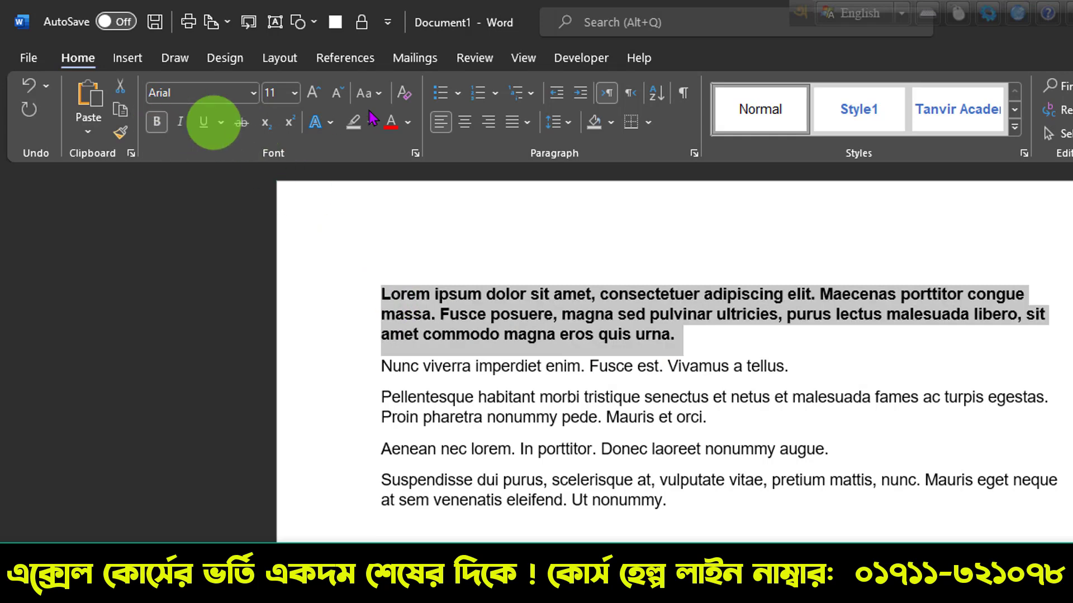
left_click(314, 92)
left_click(313, 93)
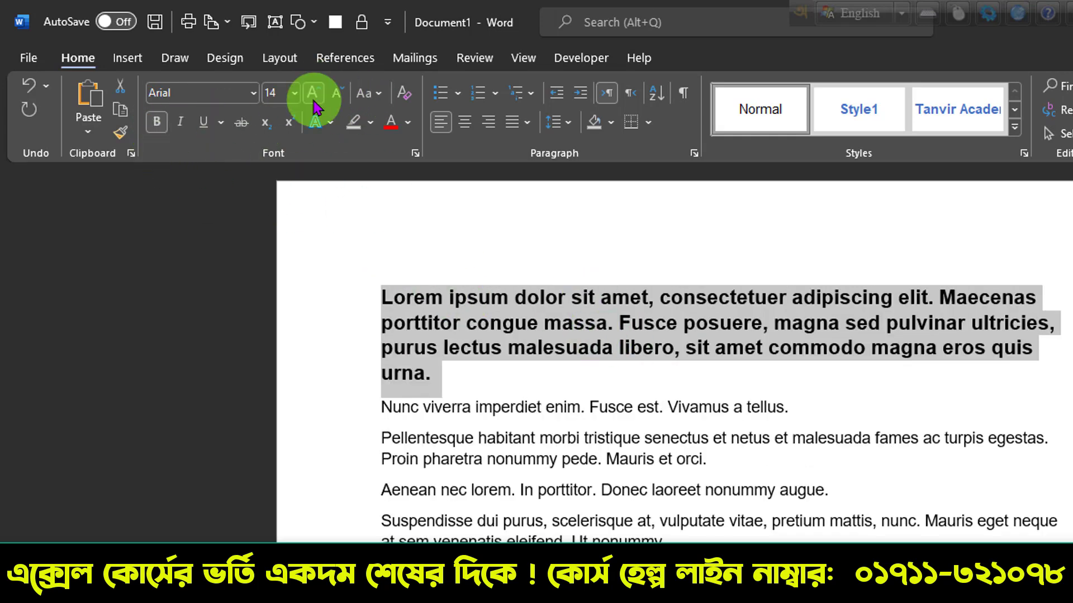
left_click(180, 121)
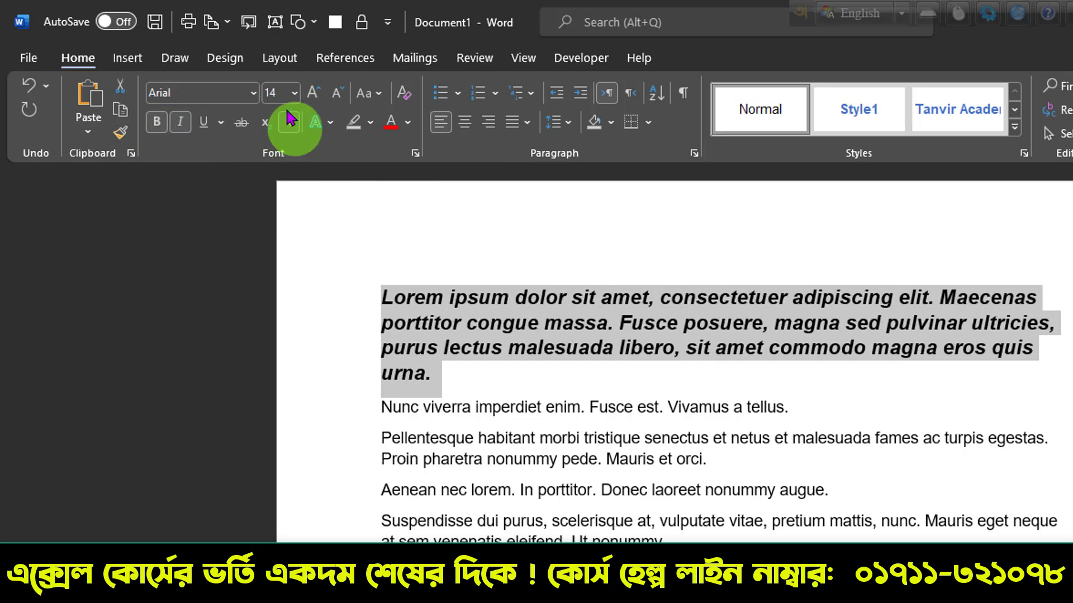
Step: Change the first paragraph's font to Berlin Sans FB Demi and deselect the text
left_click(293, 94)
left_click(253, 93)
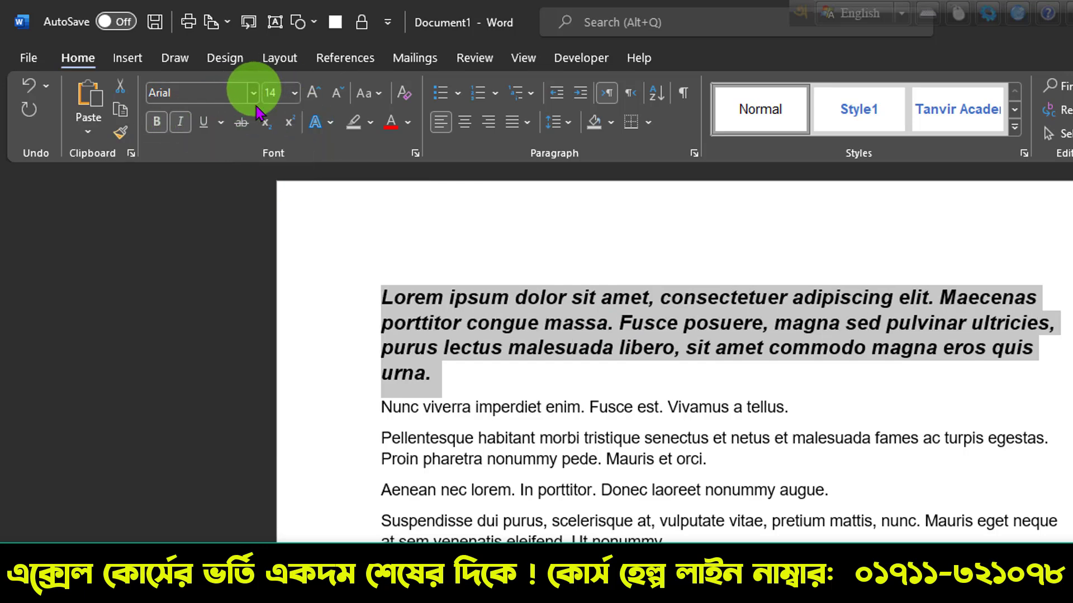
left_click(253, 93)
left_click(240, 504)
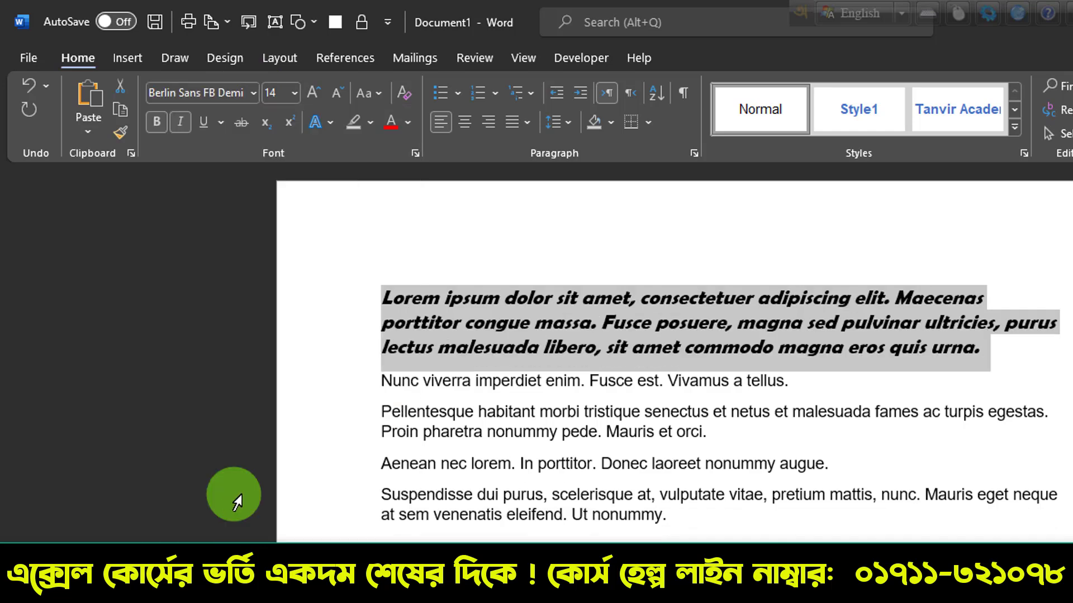
left_click(603, 359)
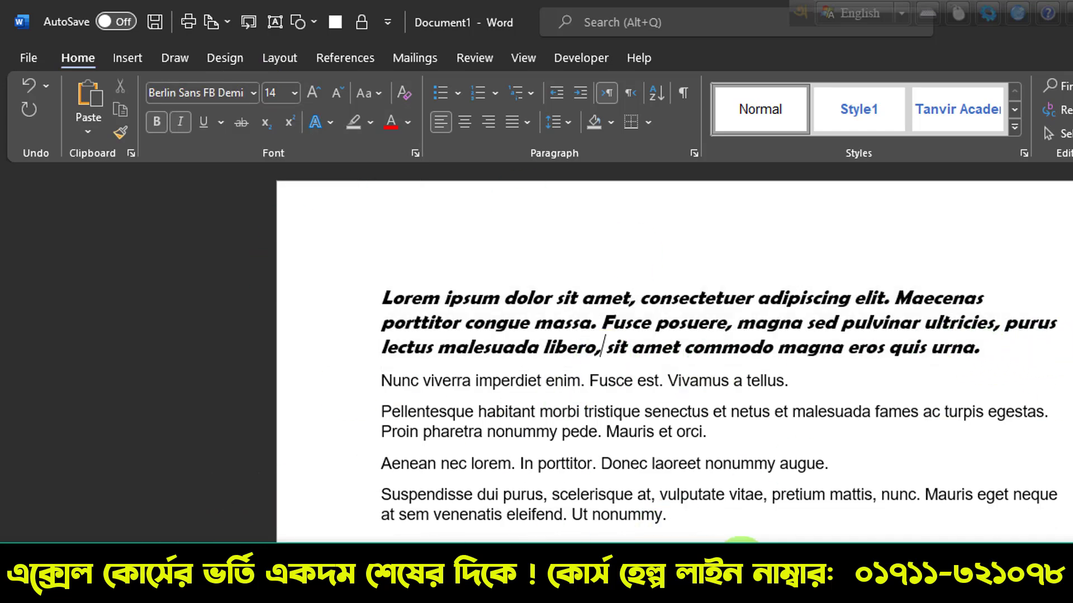
Step: Clear all character formatting from the first paragraph so it uses the default font settings
triple_click(1007, 349)
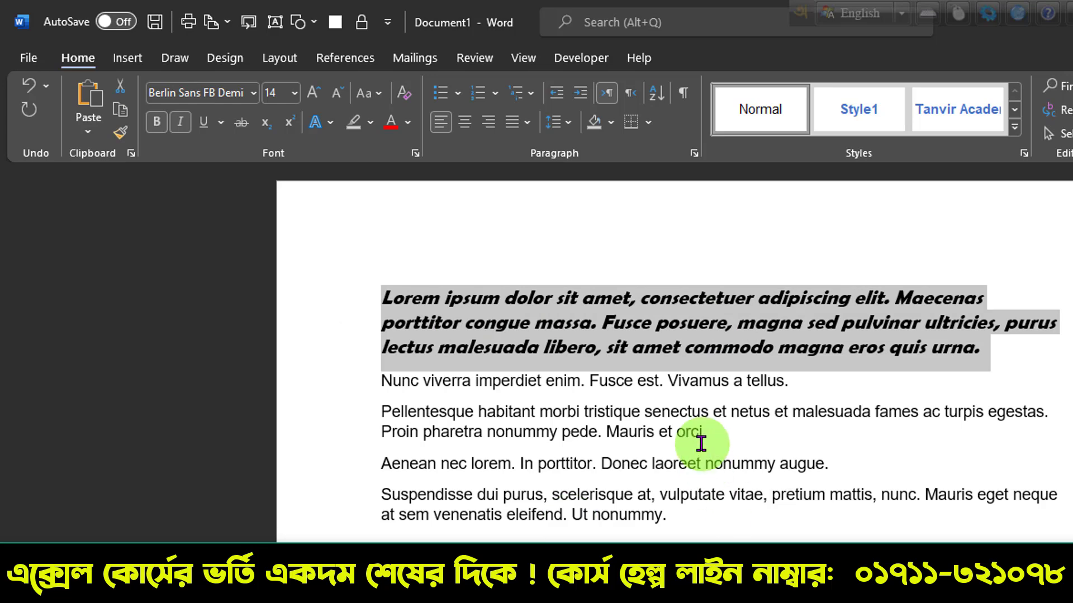
key("ctrl+space")
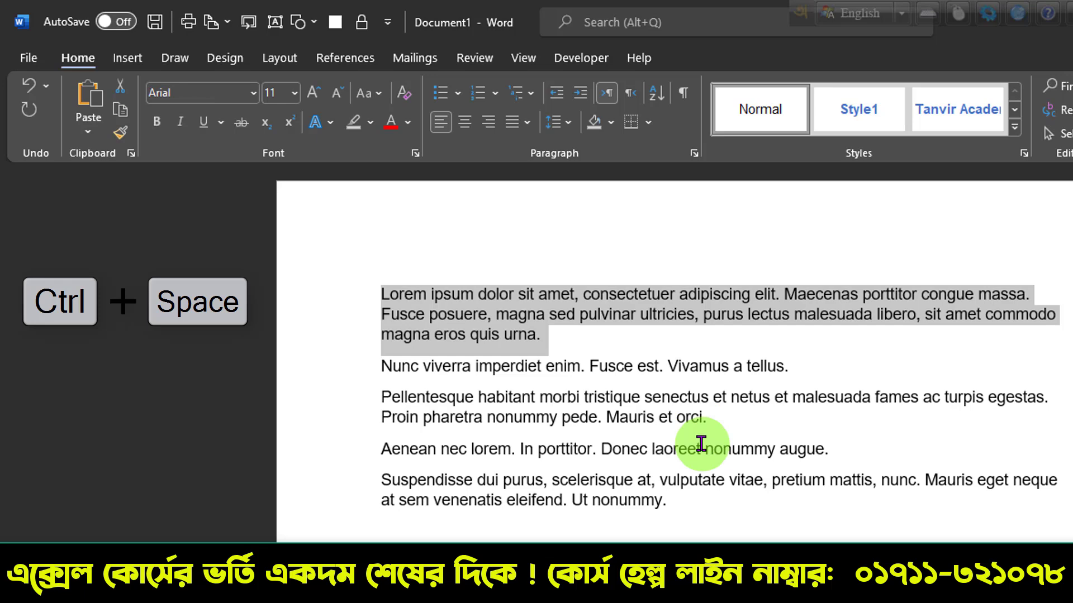
left_click(566, 365)
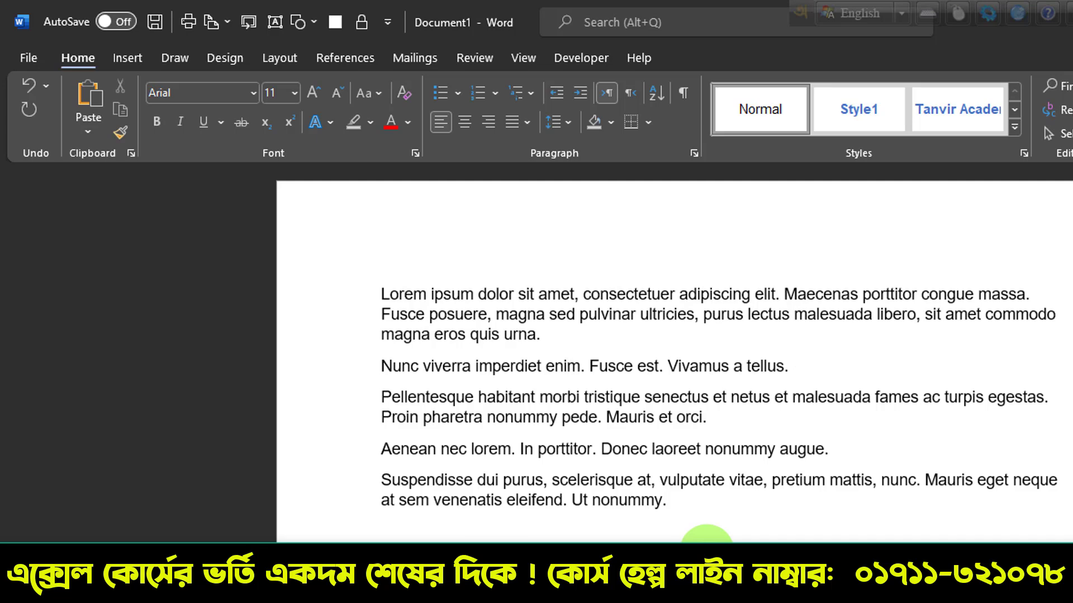
Step: View the Change Case options for the five paragraphs without applying one
left_click_drag(382, 293, 685, 501)
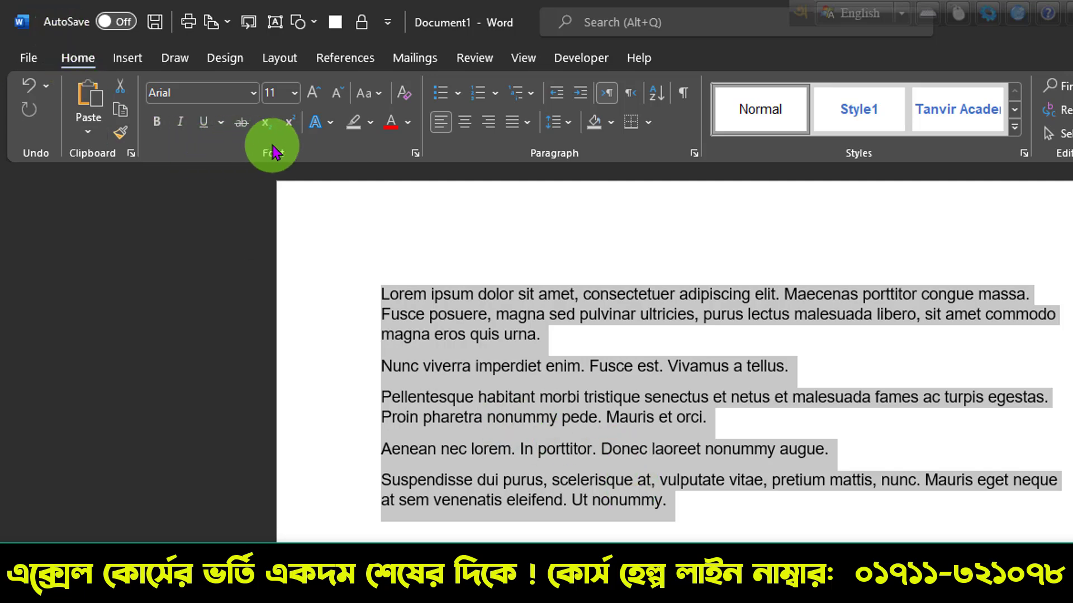
left_click(373, 98)
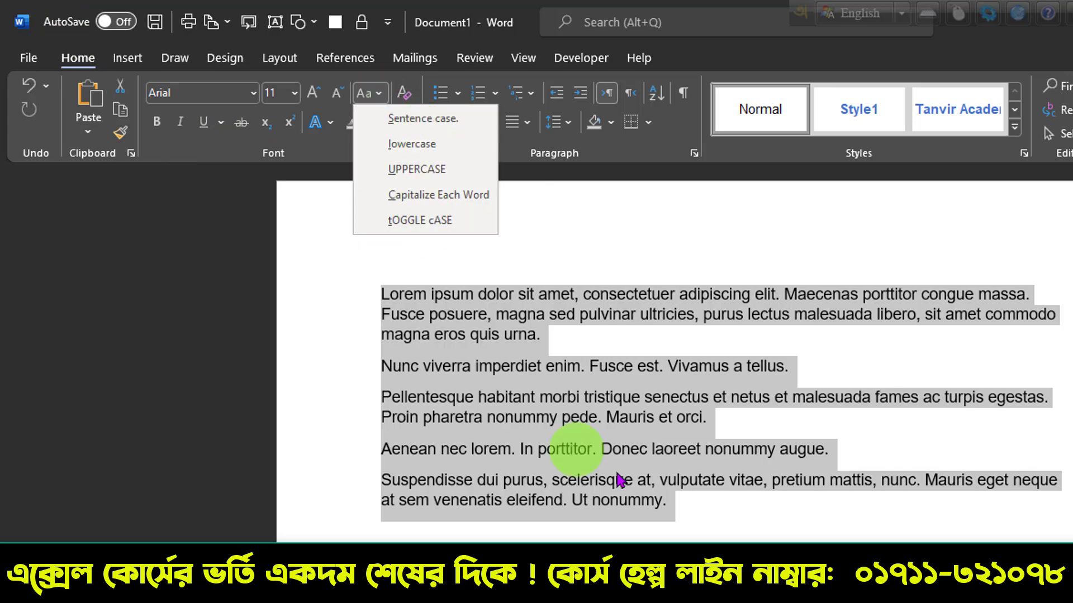
left_click(455, 288)
left_click(701, 512)
left_click_drag(702, 511, 364, 295)
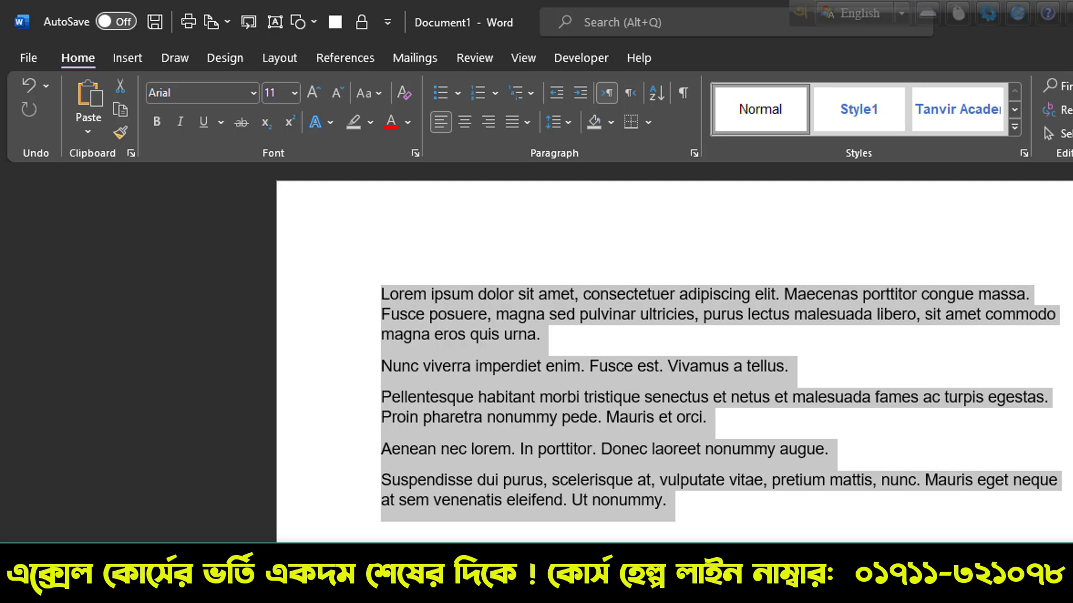
left_click(699, 538)
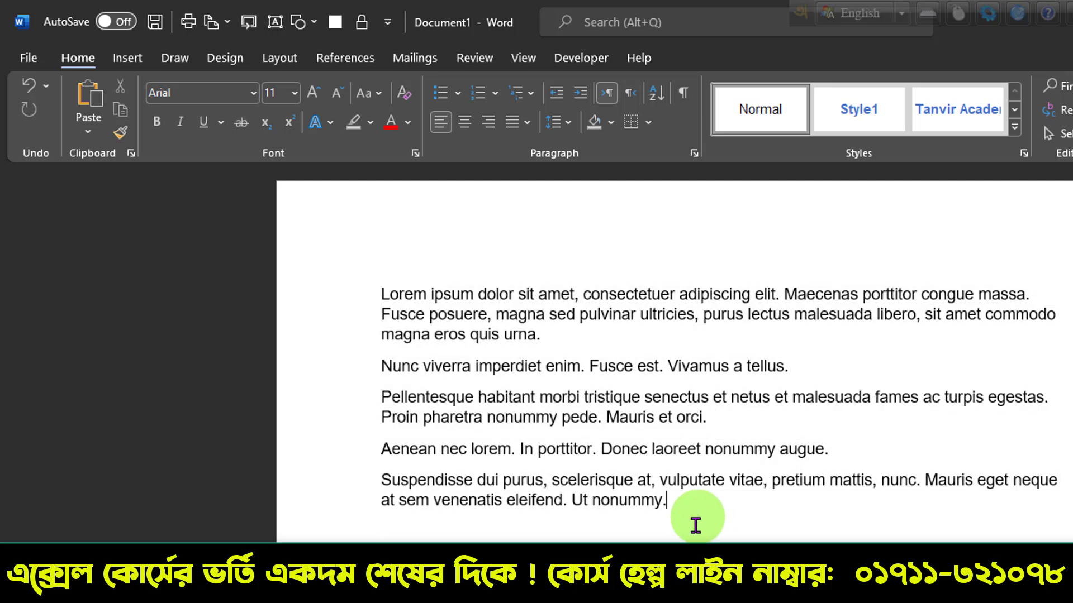
Step: Cycle the whole document's letter case through uppercase, lowercase and sentence case, ending on uppercase
key("ctrl+a")
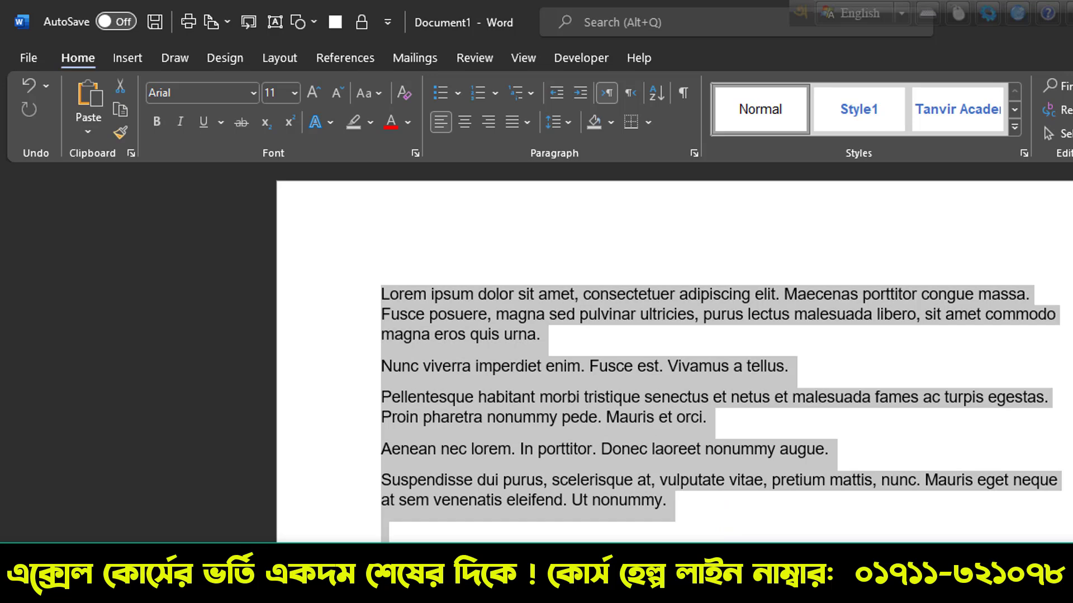
key("shift+F3")
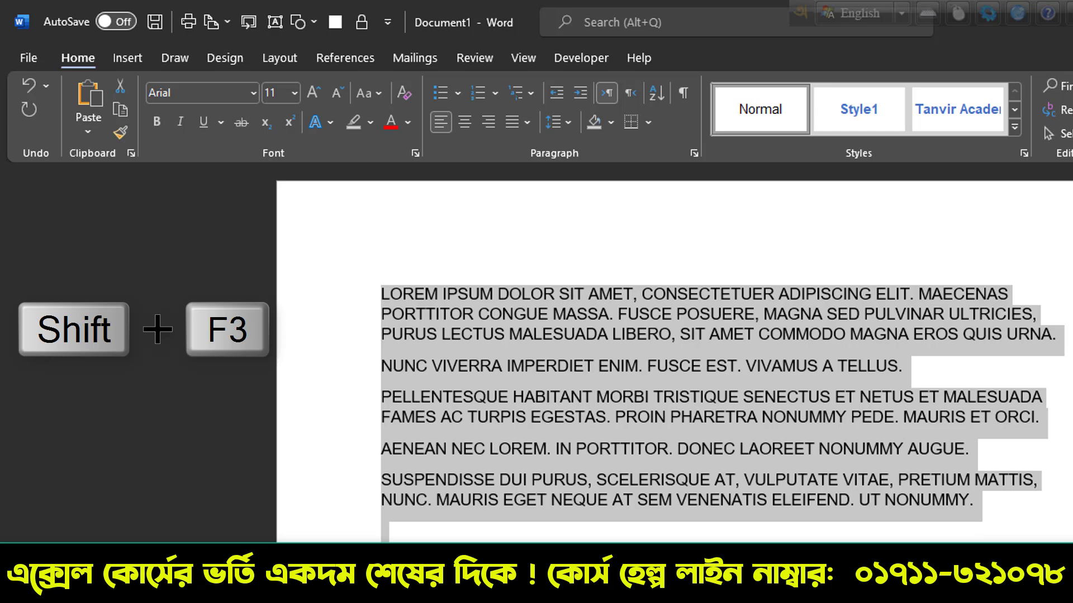
key("shift+F3")
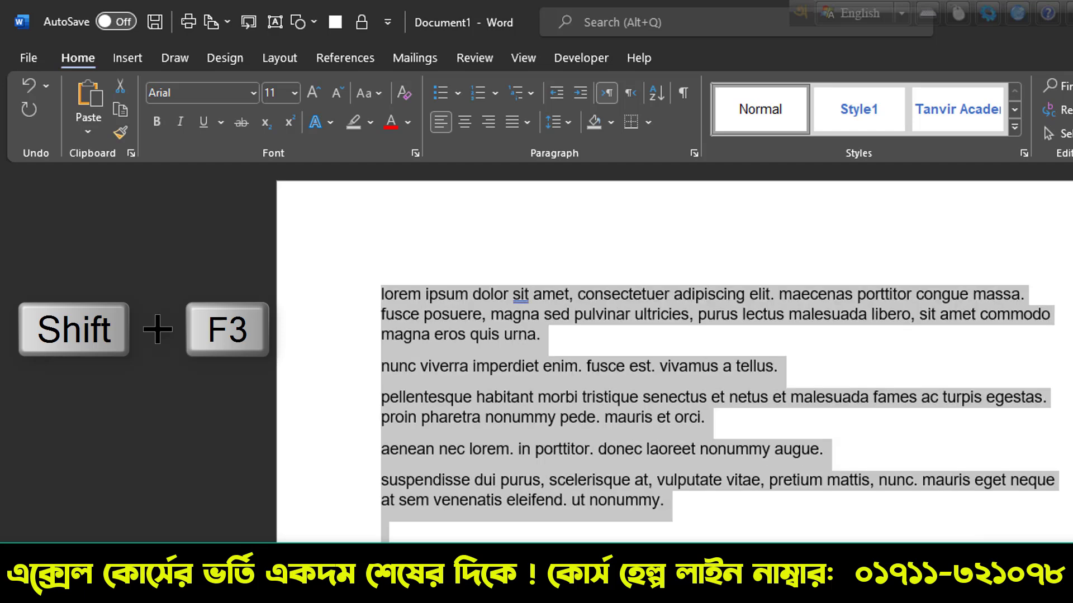
key("shift+F3")
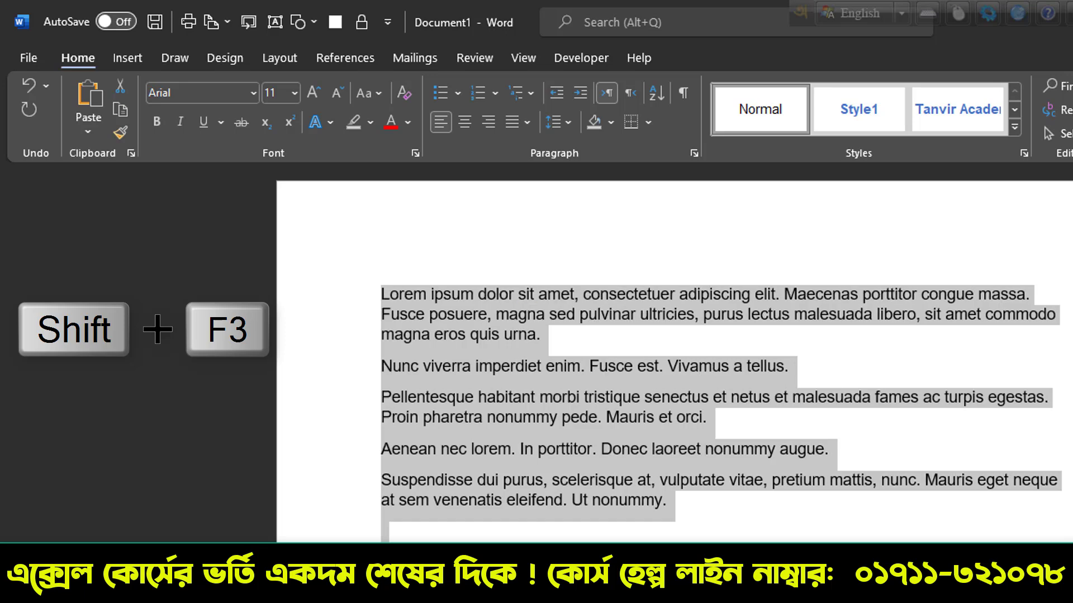
key("shift+F3")
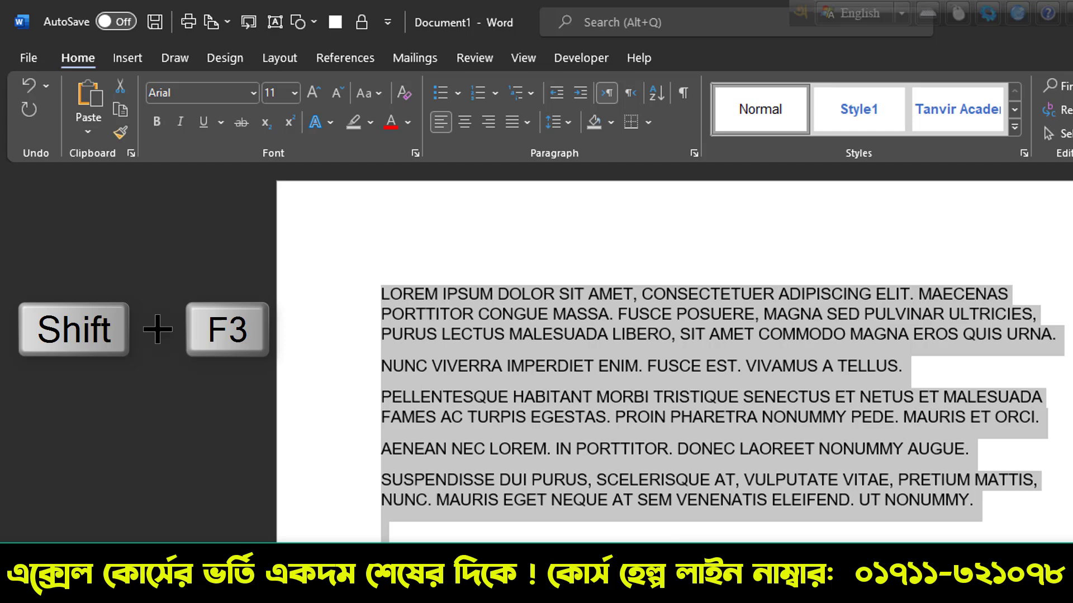